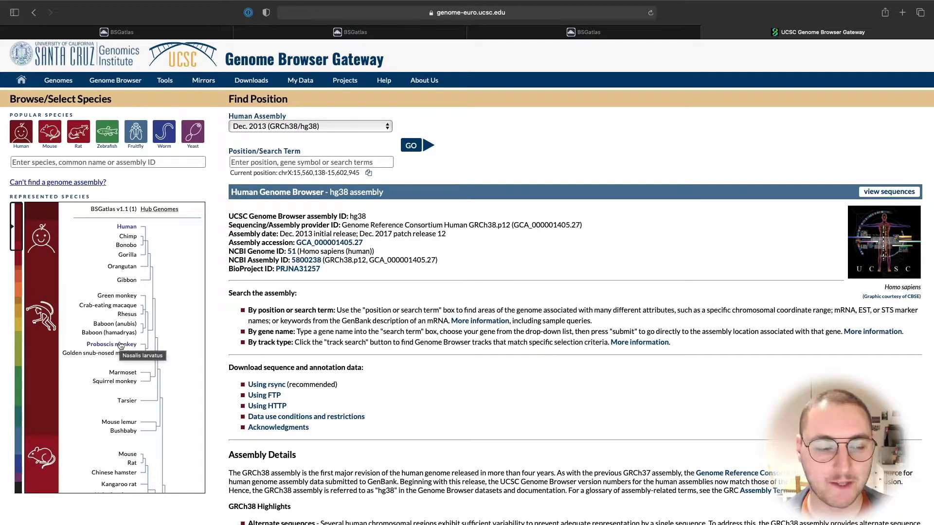
# Open the BSGatlas v1.1 hub assembly for Bacillus subtilis 168 in the genome browser
pyautogui.click(120, 210)
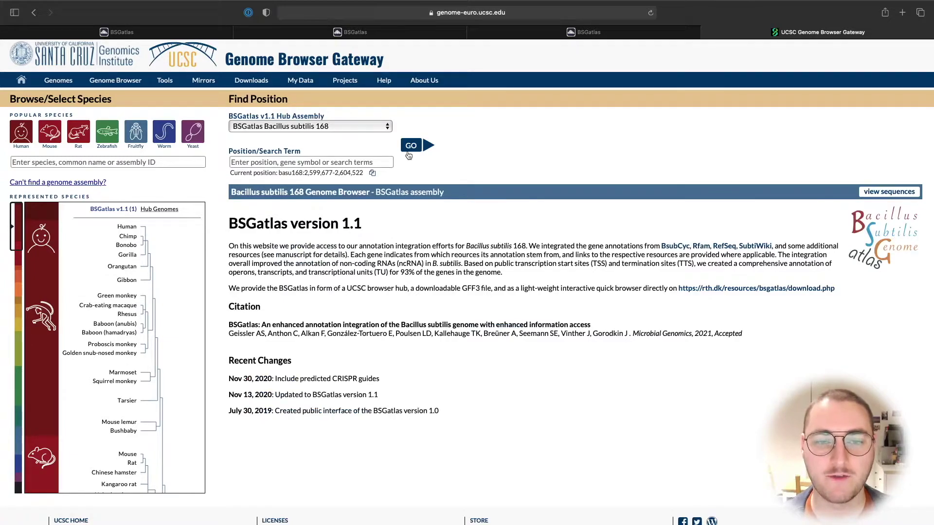
pyautogui.click(413, 147)
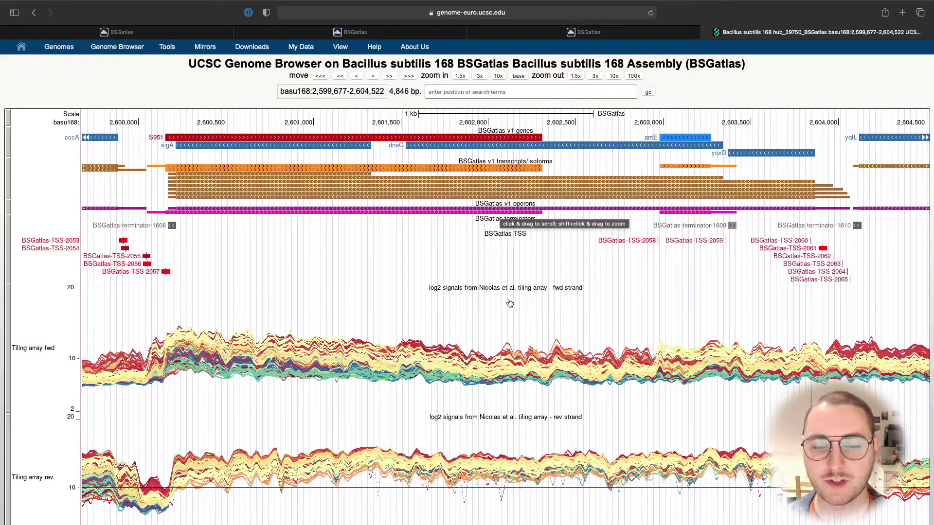
pyautogui.scroll(-3, 510, 304)
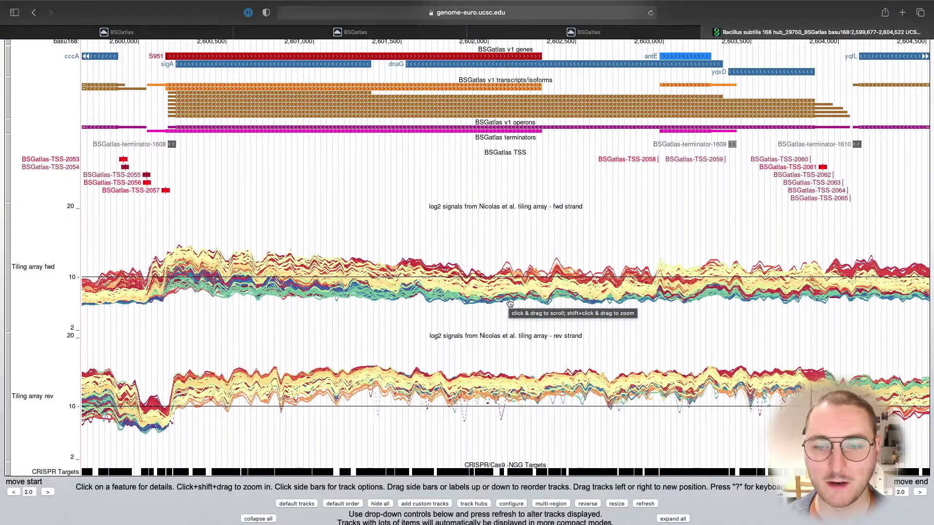
# Expand the External Transcription start/termination resources and External Gene Resources track groups
pyautogui.scroll(-6, 510, 304)
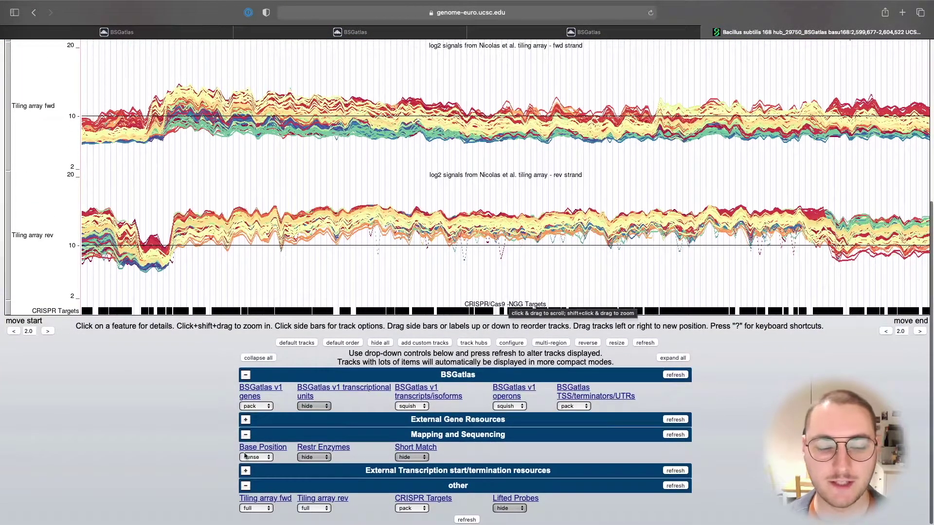
pyautogui.click(246, 471)
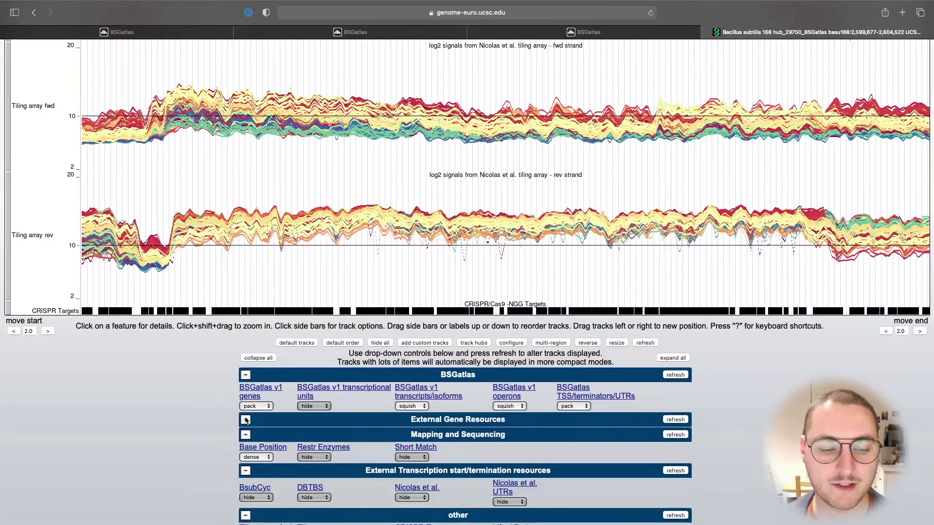
pyautogui.click(246, 420)
pyautogui.scroll(-1, 317, 447)
pyautogui.scroll(-1, 317, 447)
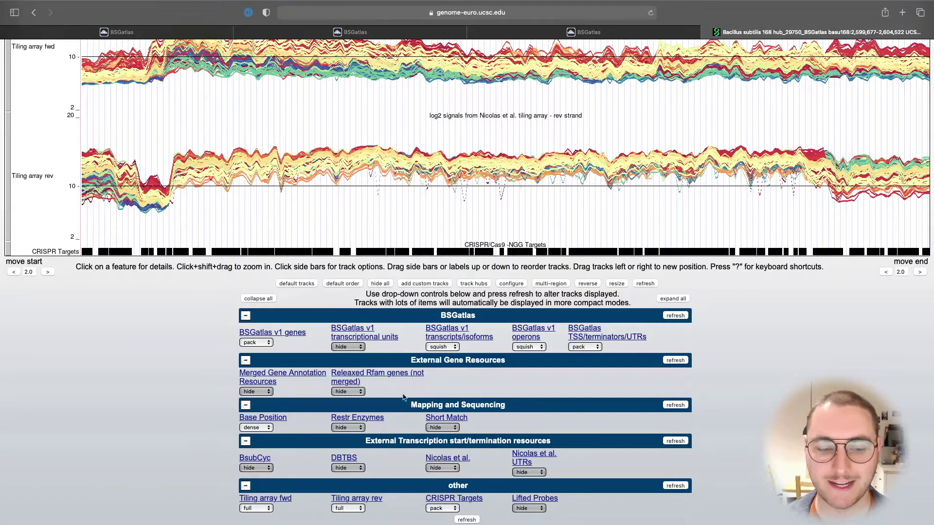
# In the Tiling array fwd track settings, clear all subtracks and enable only aero_1, aero_2 and aero_3
pyautogui.click(286, 499)
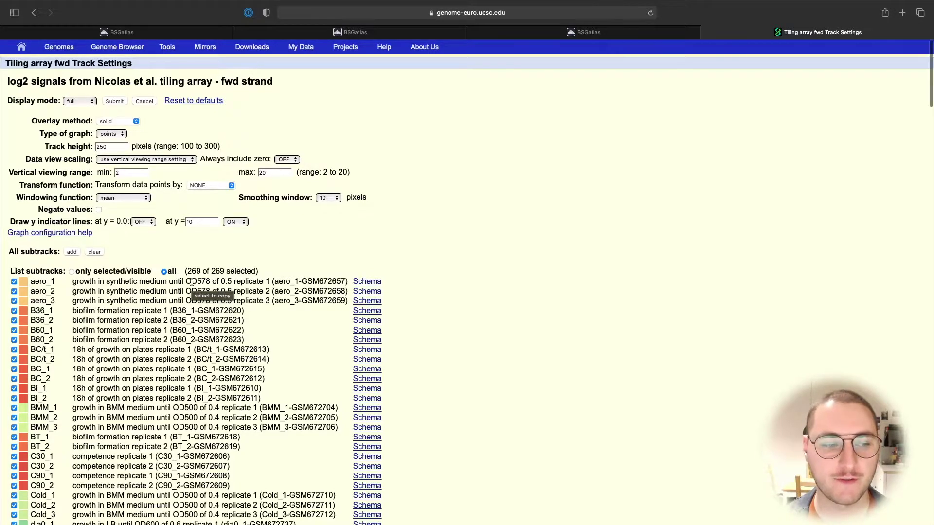
pyautogui.scroll(-2, 192, 282)
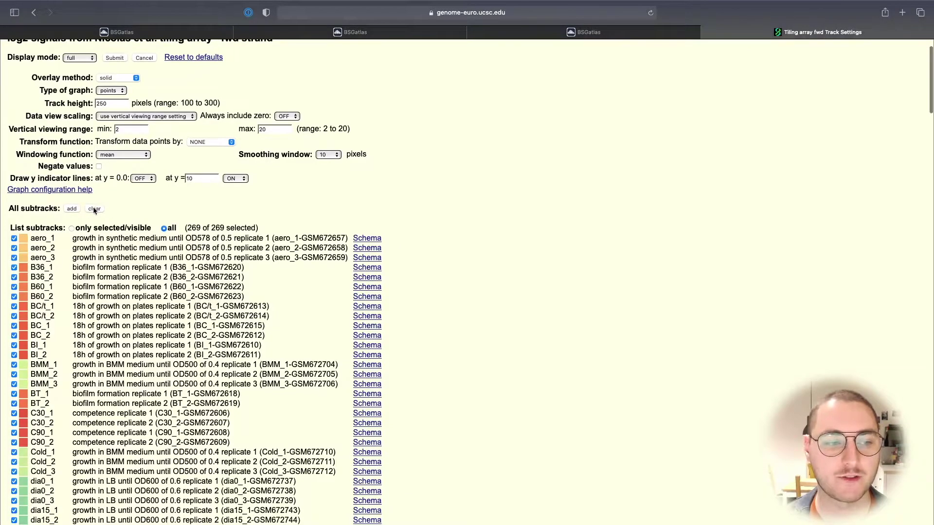
pyautogui.click(94, 209)
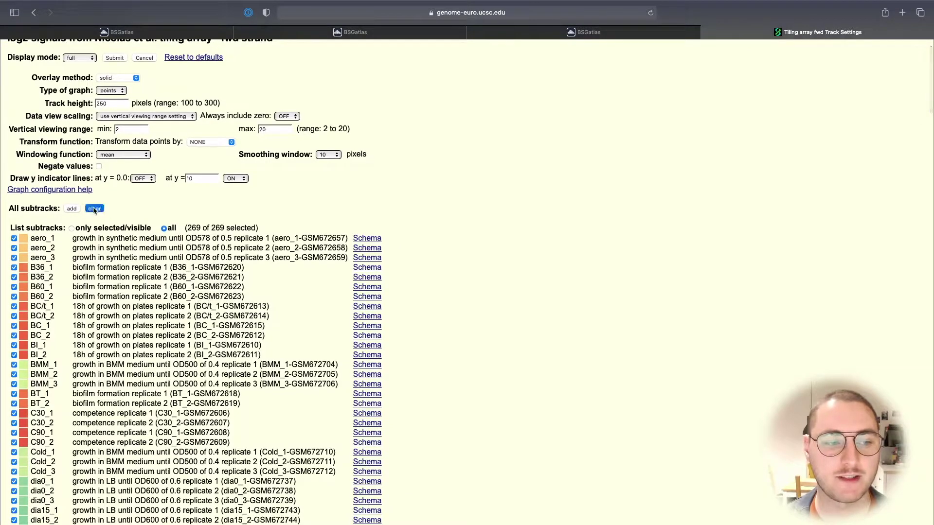
pyautogui.click(14, 239)
pyautogui.click(14, 248)
pyautogui.click(14, 258)
# Add the GM+10_2, GM+10_3 and GM+120_1 subtracks to the forward tiling array and submit the settings
pyautogui.scroll(-3, 62, 282)
pyautogui.scroll(-6, 62, 282)
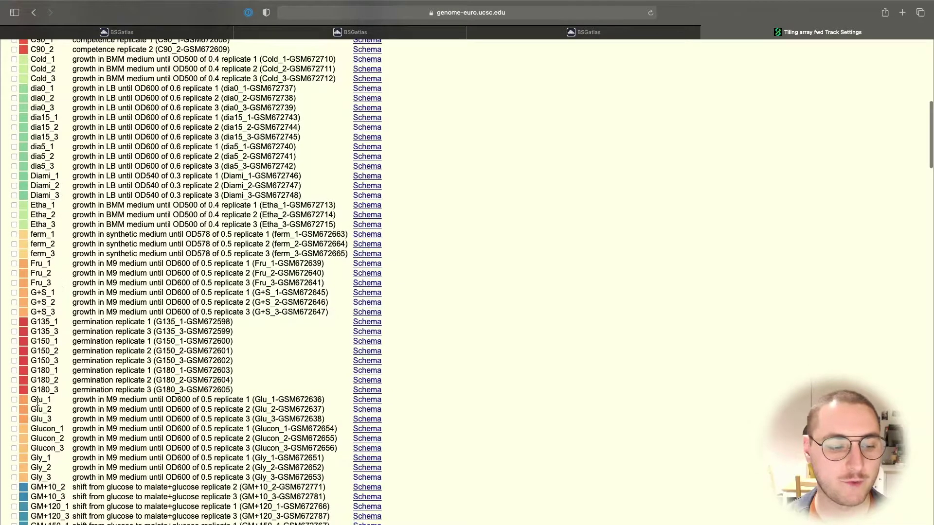
pyautogui.scroll(-2, 37, 403)
pyautogui.click(14, 391)
pyautogui.click(14, 402)
pyautogui.click(14, 411)
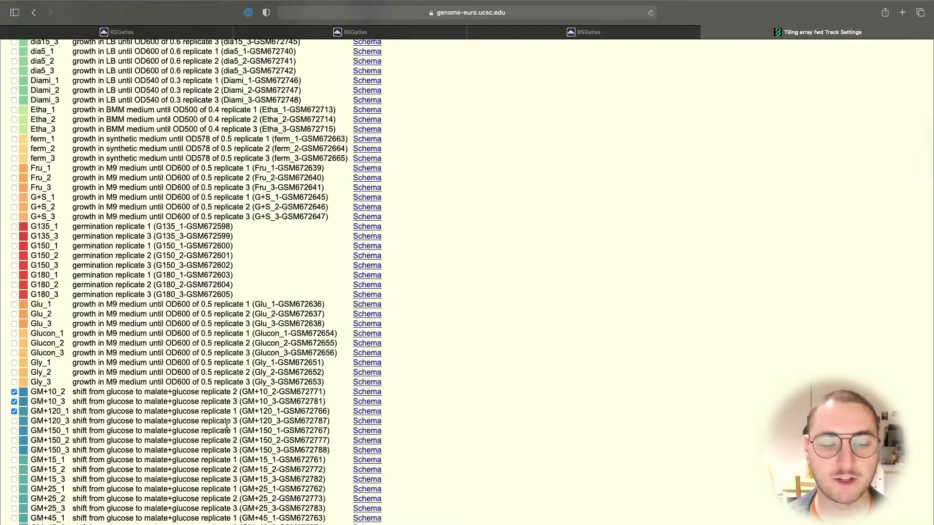
pyautogui.scroll(10, 220, 364)
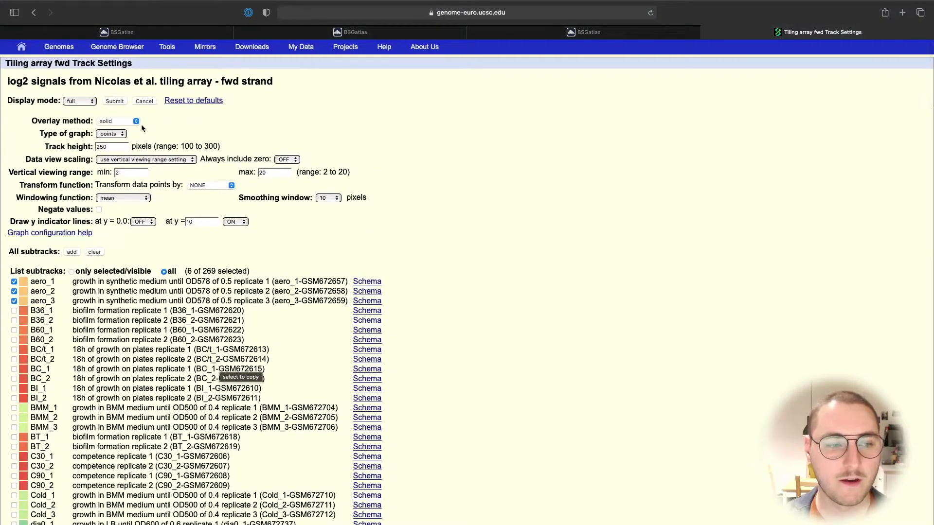
pyautogui.click(117, 103)
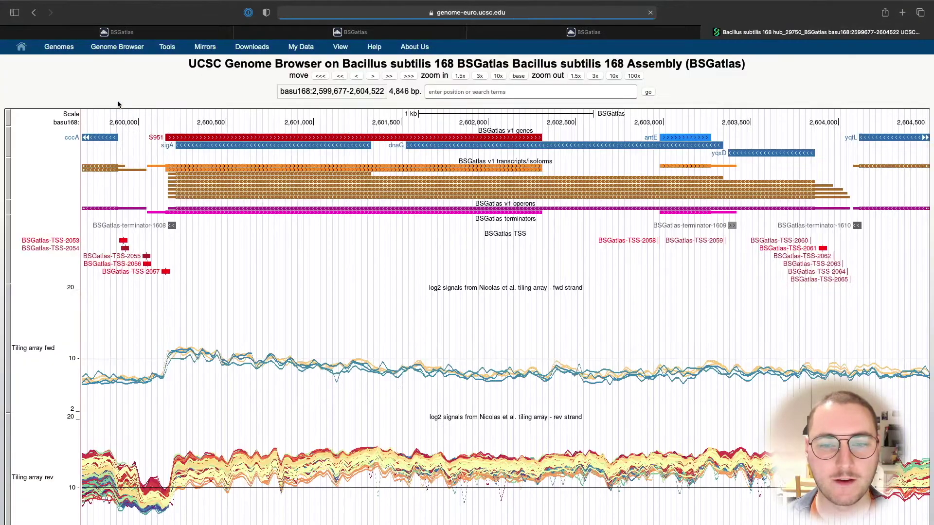
# In the Tiling array rev track settings, clear all subtracks and enable only aero_1, aero_2 and aero_3
pyautogui.scroll(-2, 346, 236)
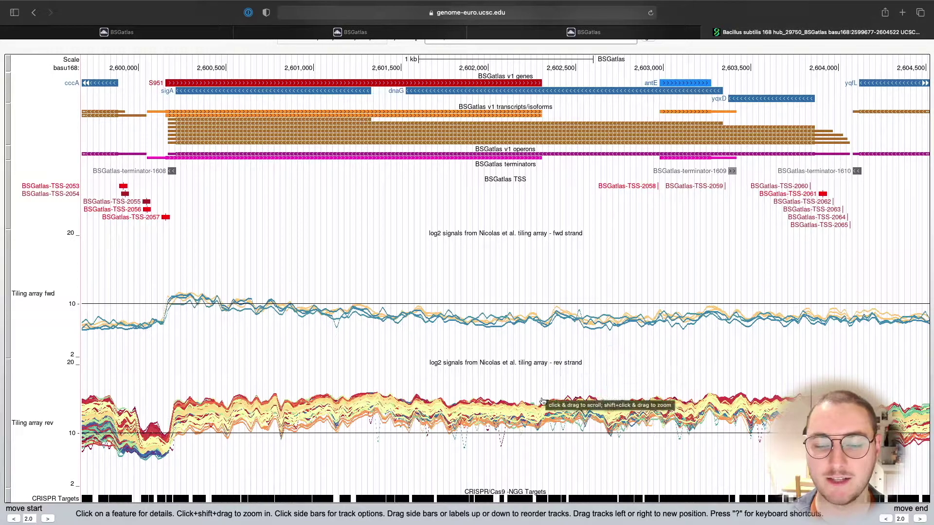
pyautogui.click(525, 408)
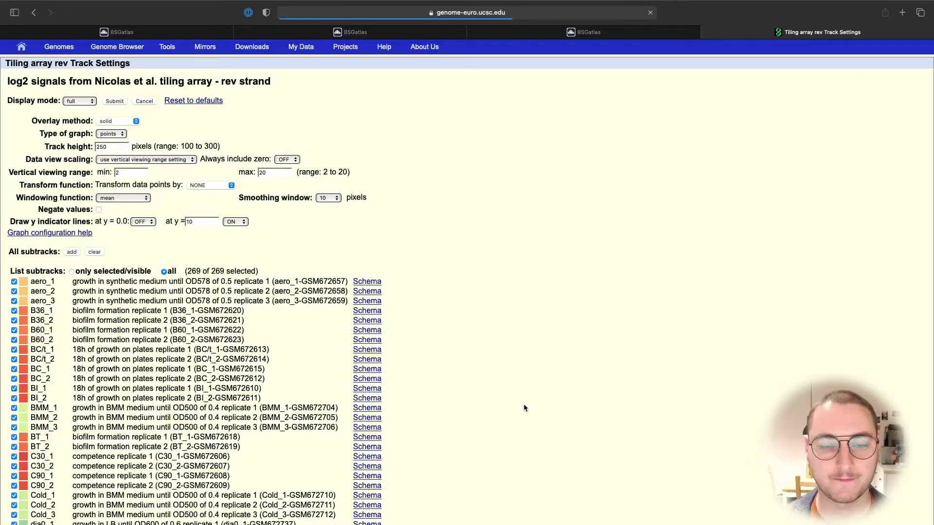
pyautogui.click(94, 253)
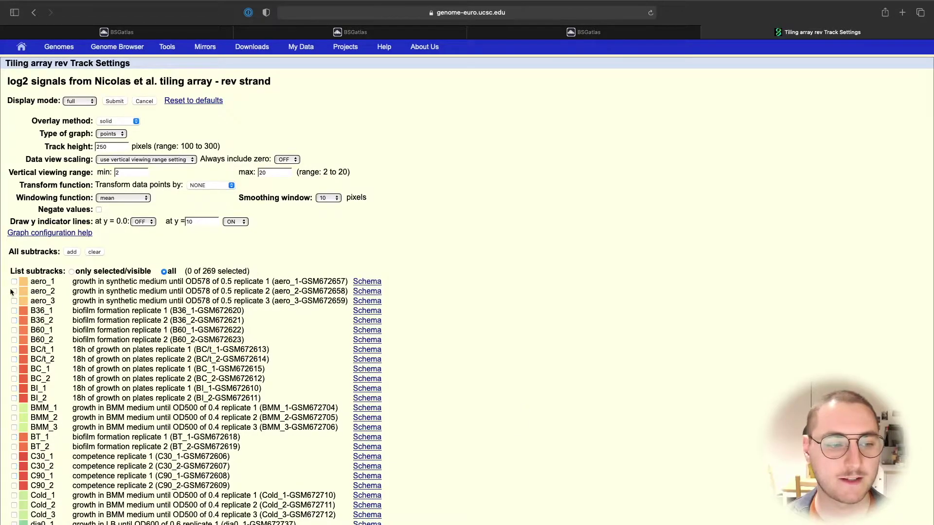
pyautogui.click(14, 282)
pyautogui.click(14, 291)
pyautogui.click(14, 301)
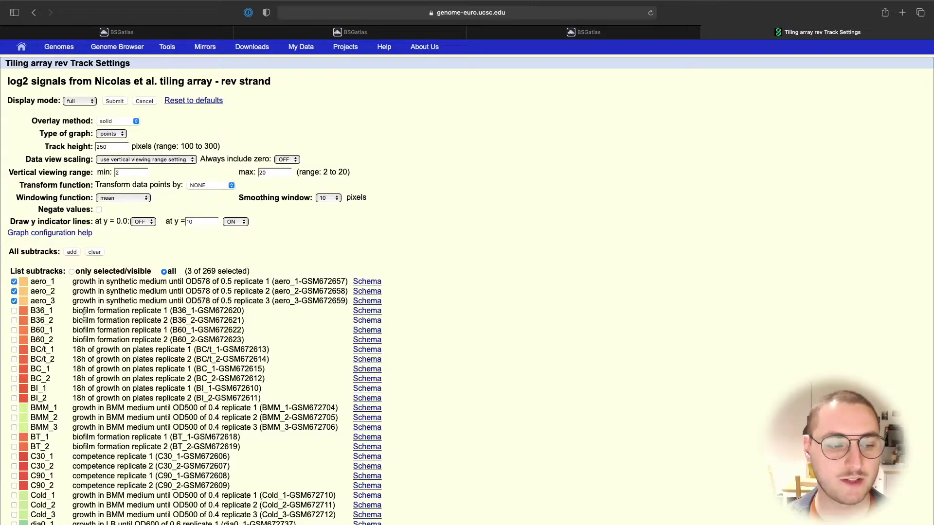
# Add the GM+10_2, GM+10_3 and GM+120_1 subtracks to the reverse tiling array and submit the settings
pyautogui.scroll(-10, 48, 312)
pyautogui.scroll(-6, 84, 320)
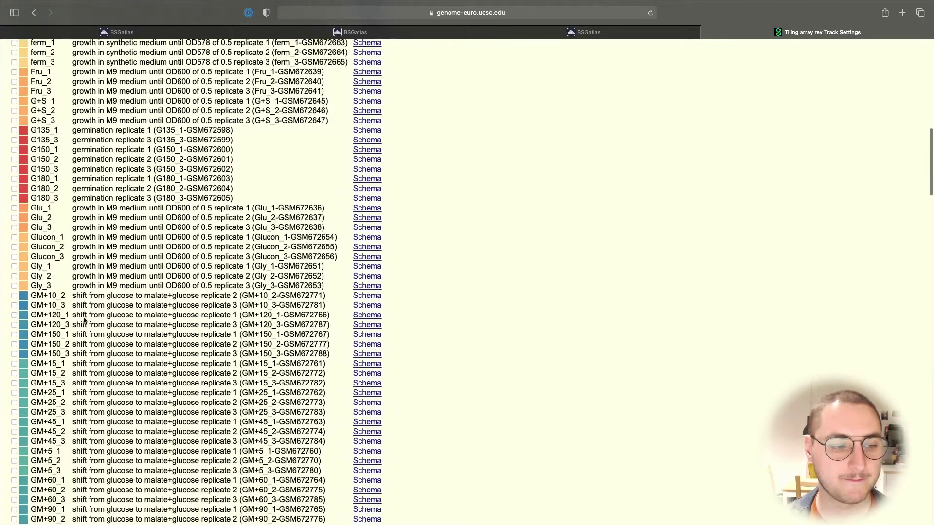
pyautogui.click(14, 296)
pyautogui.click(14, 305)
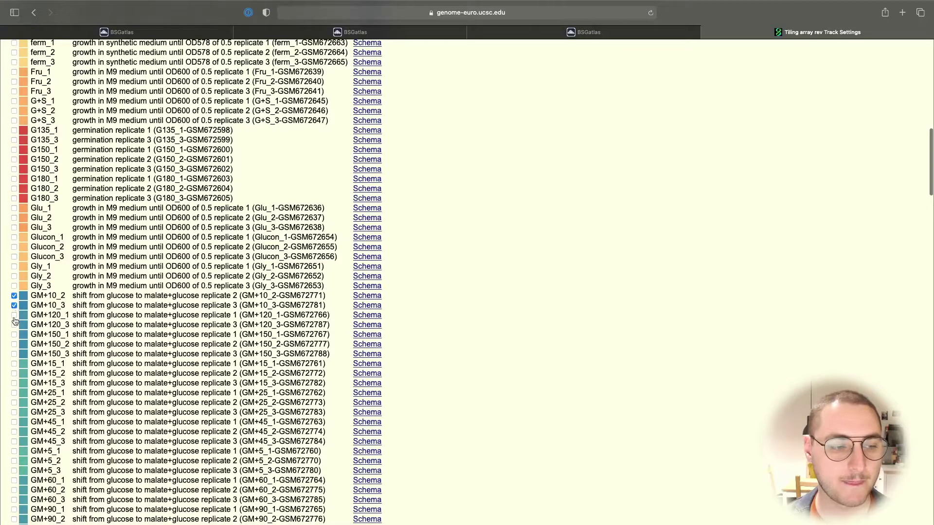
pyautogui.click(14, 315)
pyautogui.scroll(15, 156, 290)
pyautogui.scroll(3, 156, 291)
pyautogui.click(113, 66)
# Set the BSGatlas TSS/terminators/UTRs, v1 operons and v1 transcripts/isoforms tracks to hide
pyautogui.scroll(-2, 439, 252)
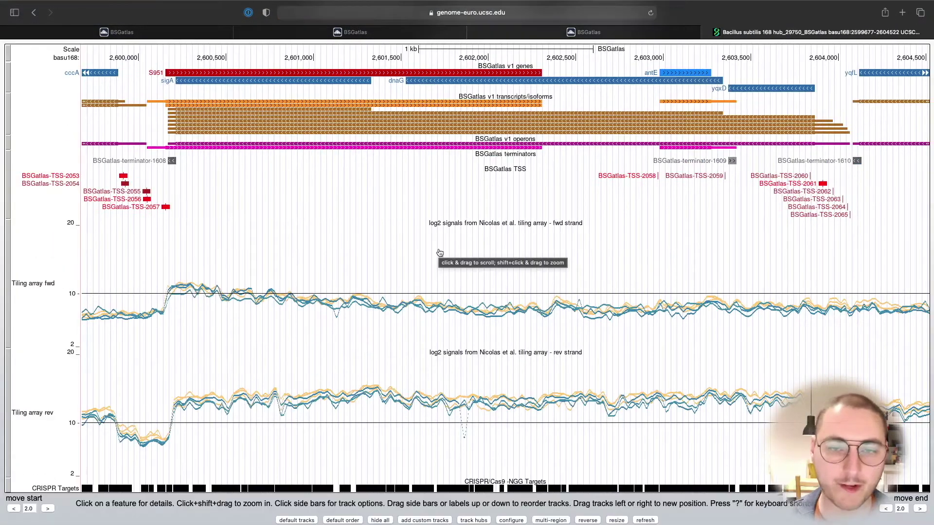
pyautogui.scroll(1, 439, 252)
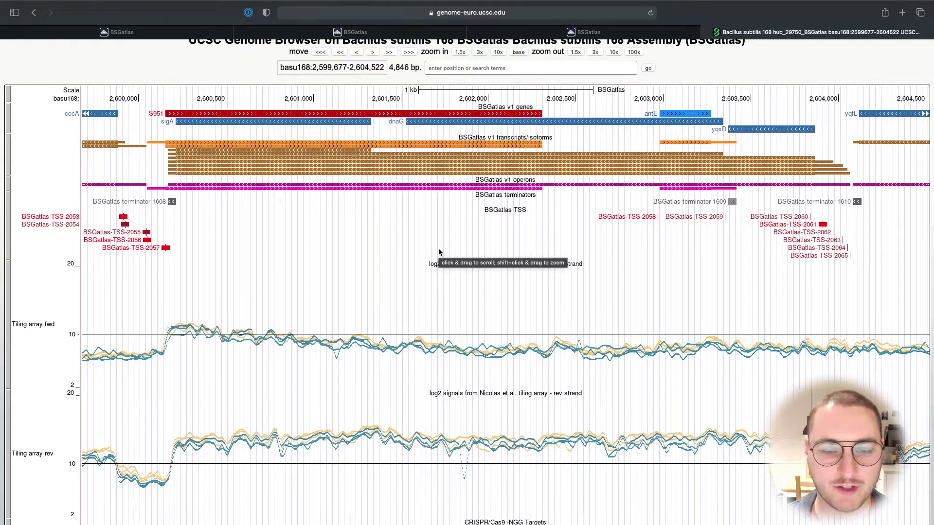
pyautogui.scroll(-3, 439, 252)
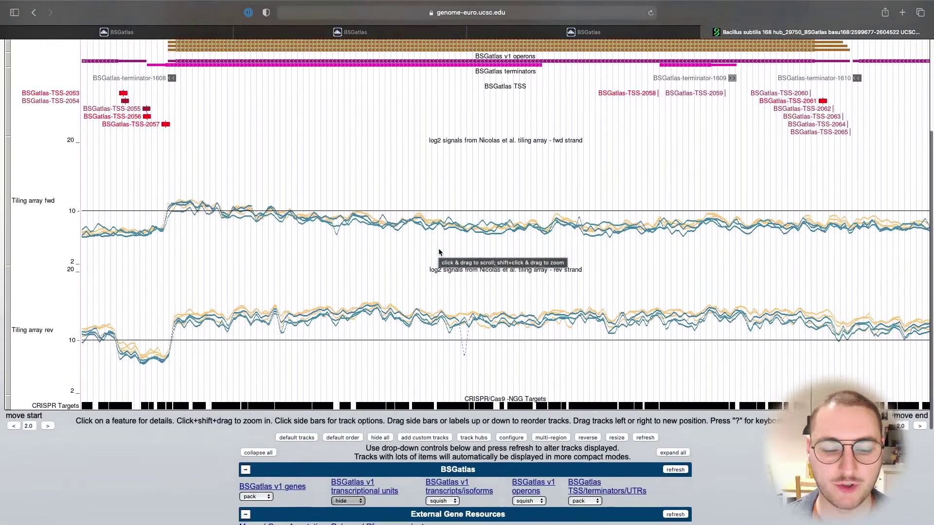
pyautogui.scroll(-3, 438, 252)
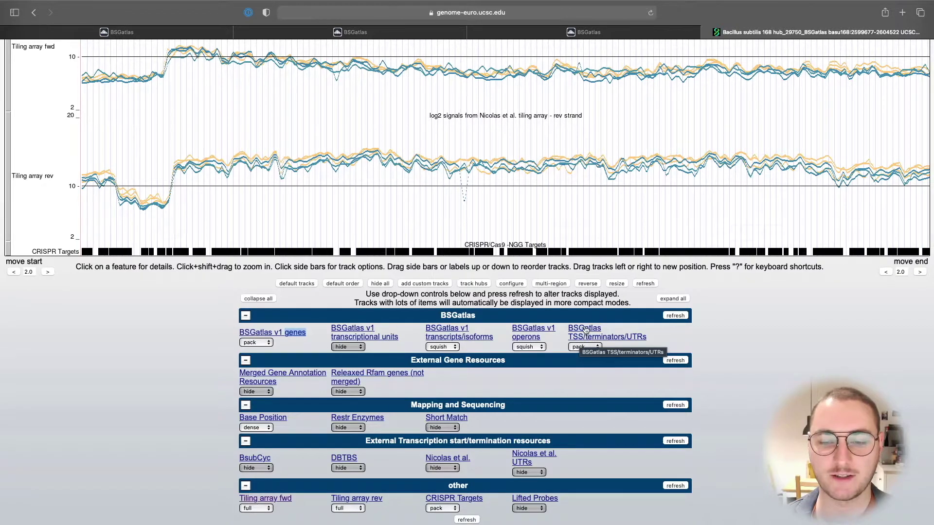
pyautogui.click(584, 346)
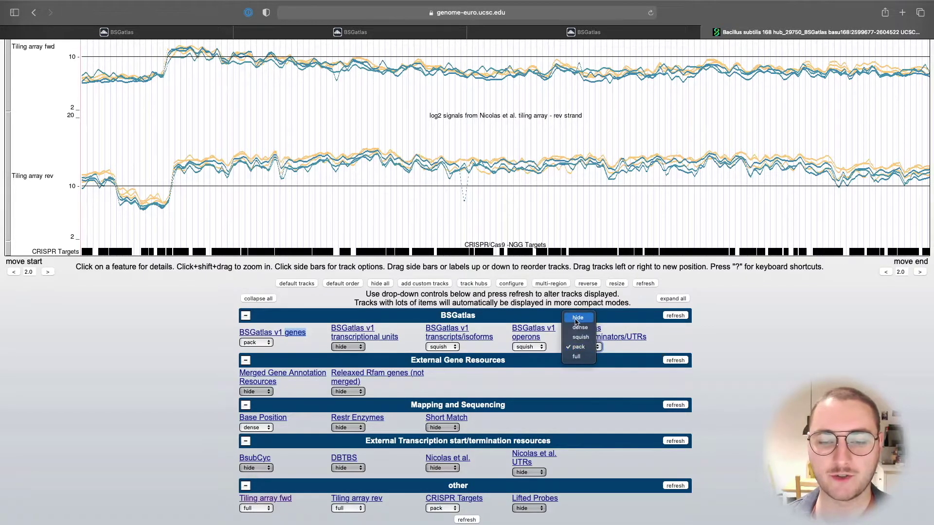
pyautogui.click(577, 318)
pyautogui.click(525, 347)
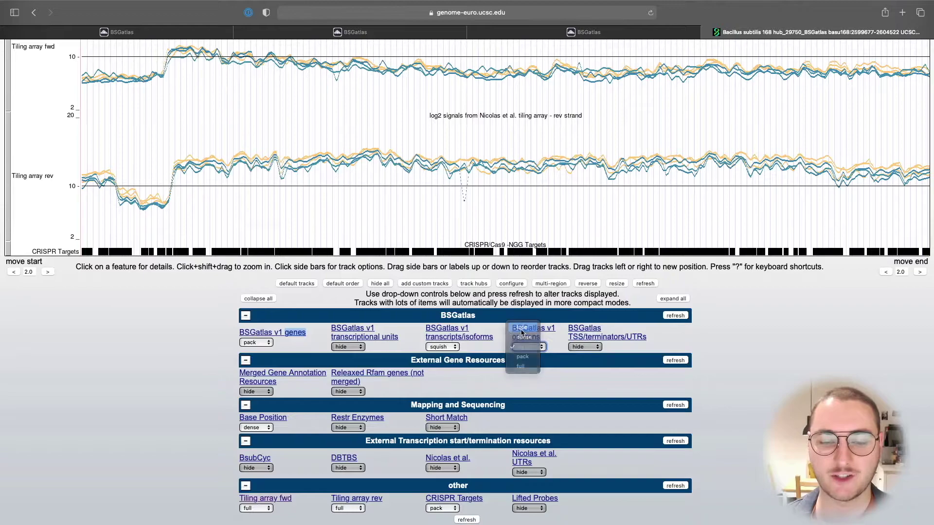
pyautogui.click(521, 332)
pyautogui.click(442, 347)
pyautogui.click(445, 329)
# Hide the Tiling array rev and Tiling array fwd tracks and refresh the track display
pyautogui.click(353, 512)
pyautogui.click(344, 488)
pyautogui.click(262, 511)
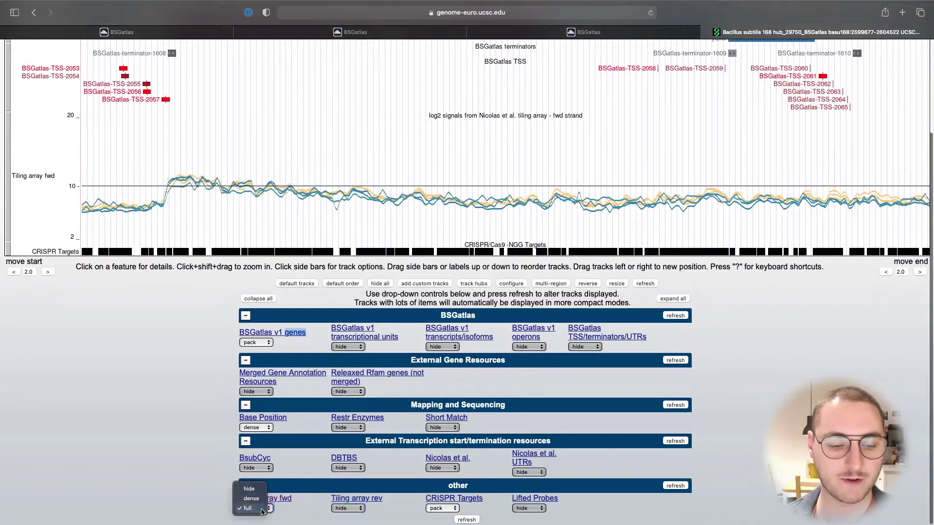
pyautogui.click(249, 489)
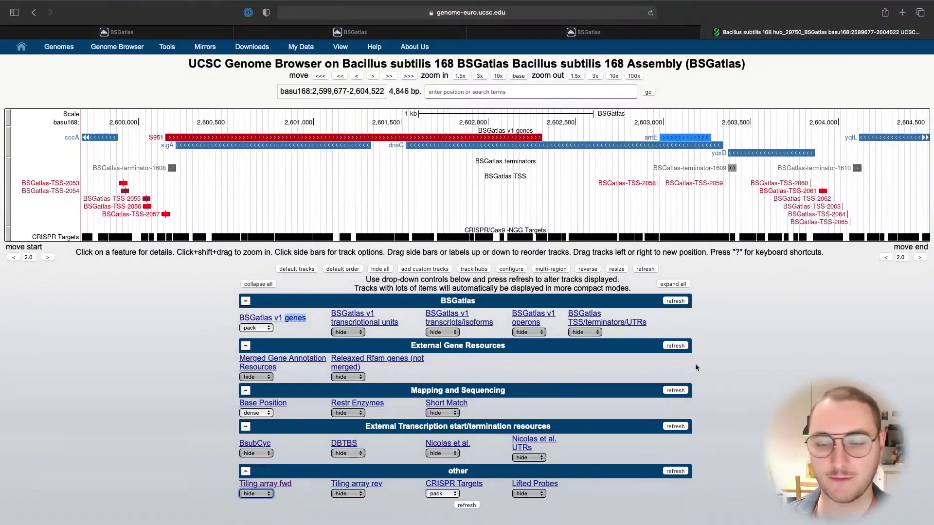
pyautogui.click(675, 301)
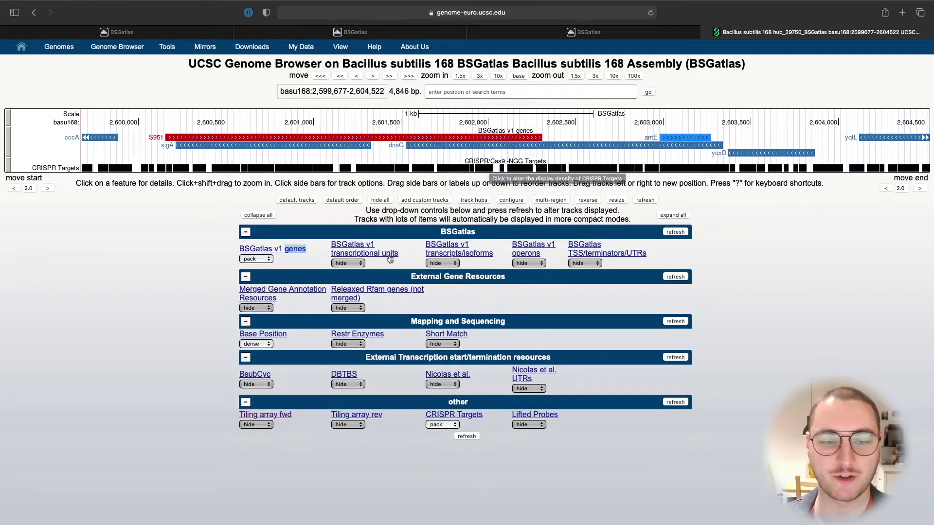
pyautogui.moveTo(399, 253); pyautogui.dragTo(331, 252)
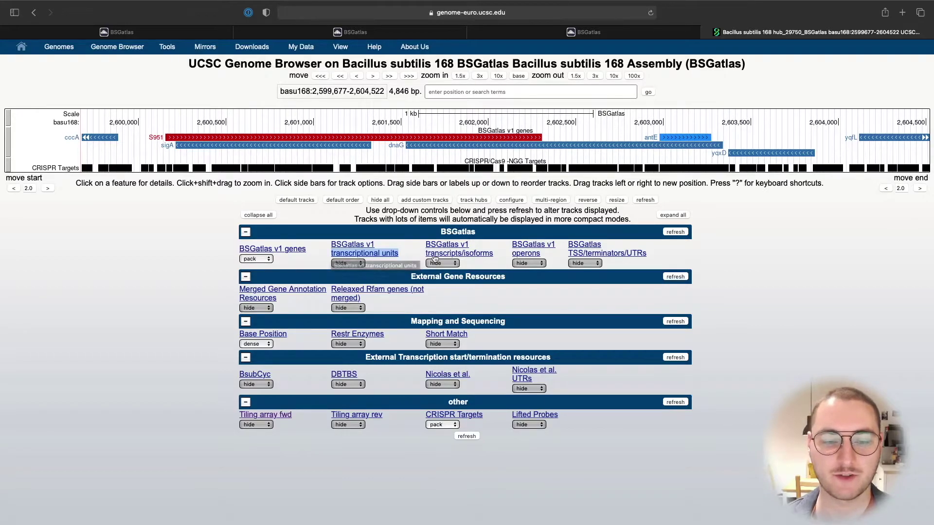
pyautogui.tripleClick(279, 291)
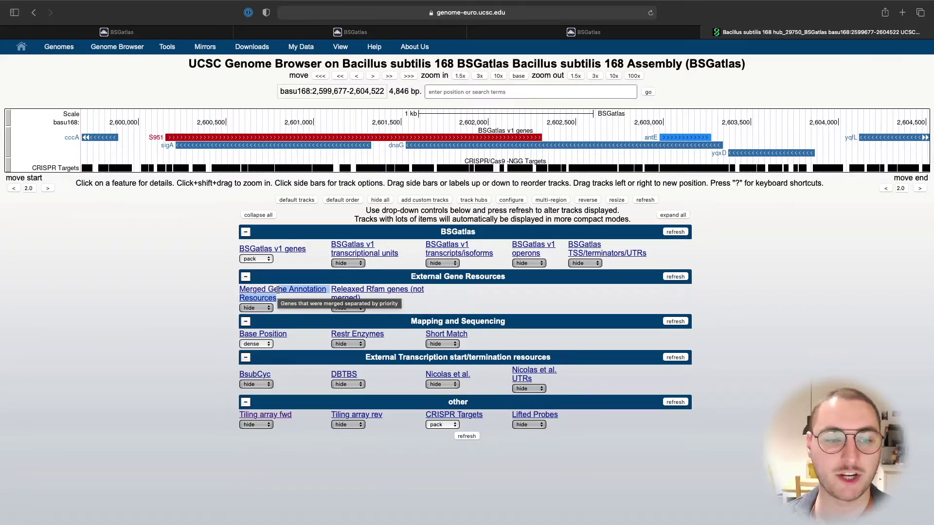
# Display the Restr Enzymes track in pack mode to view the restriction sites, and hide it again
pyautogui.click(351, 346)
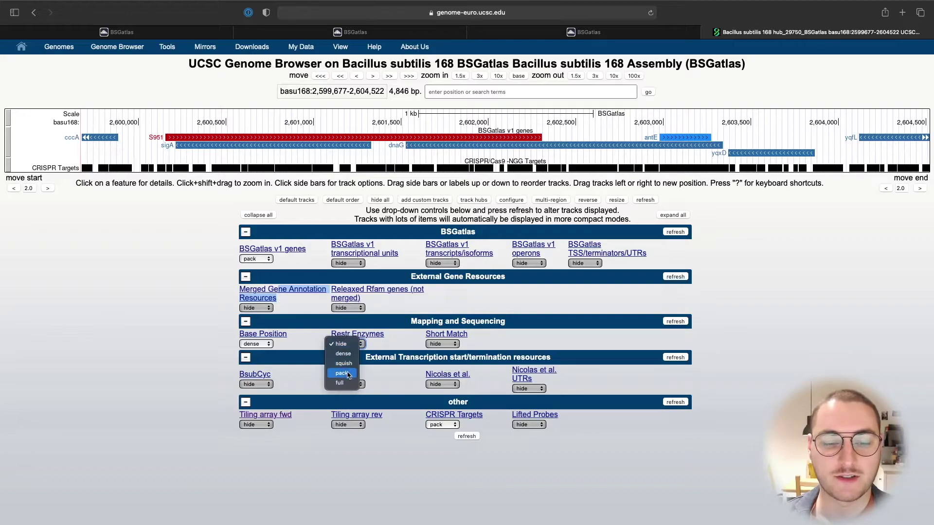
pyautogui.click(349, 376)
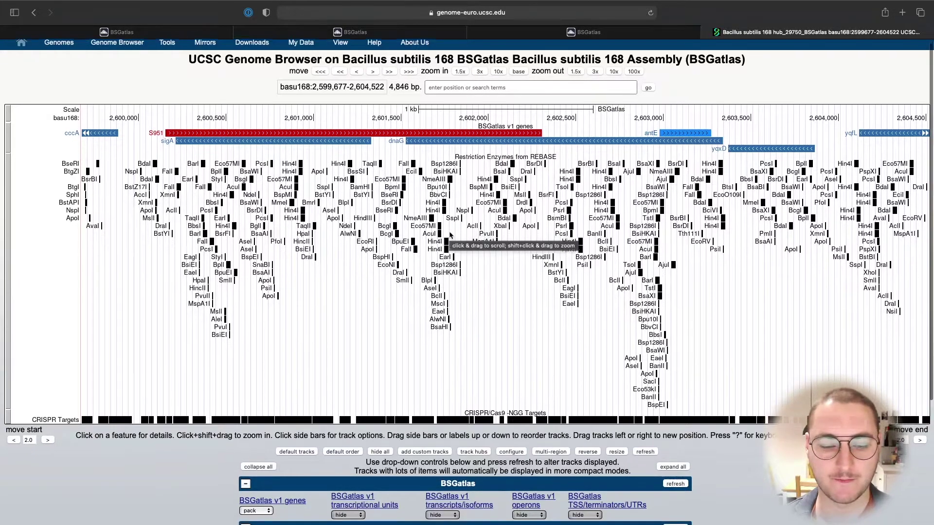
pyautogui.scroll(-5, 442, 275)
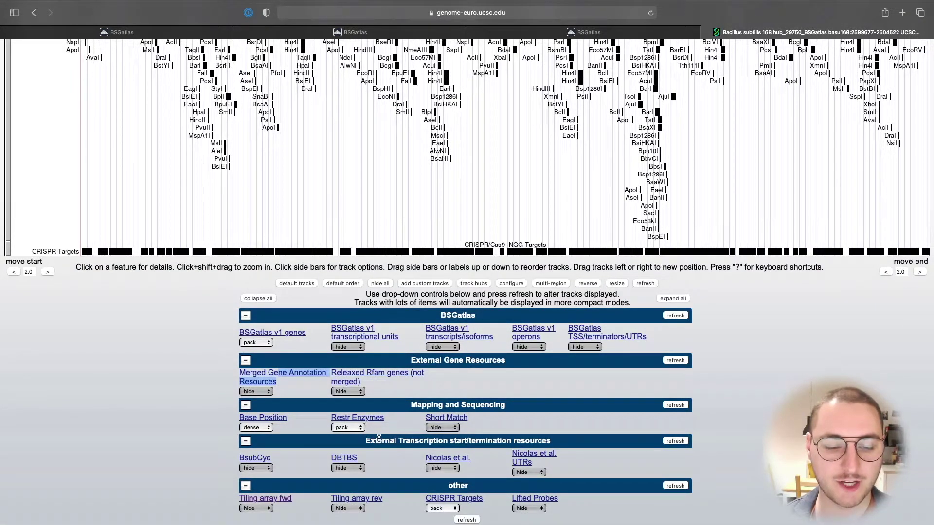
pyautogui.click(354, 428)
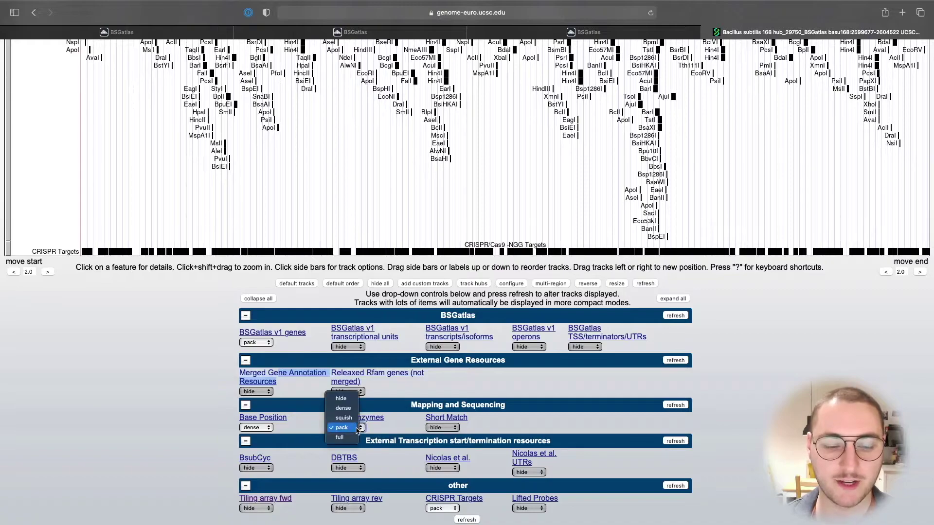
pyautogui.click(347, 401)
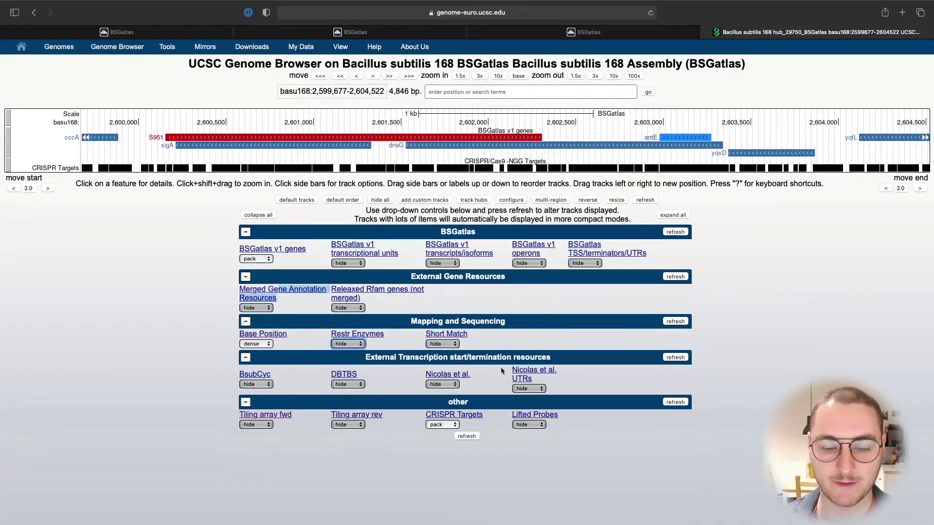
# Set the BSGatlas v1 genes track to full and zoom out 10x to show a wider genome region
pyautogui.click(266, 259)
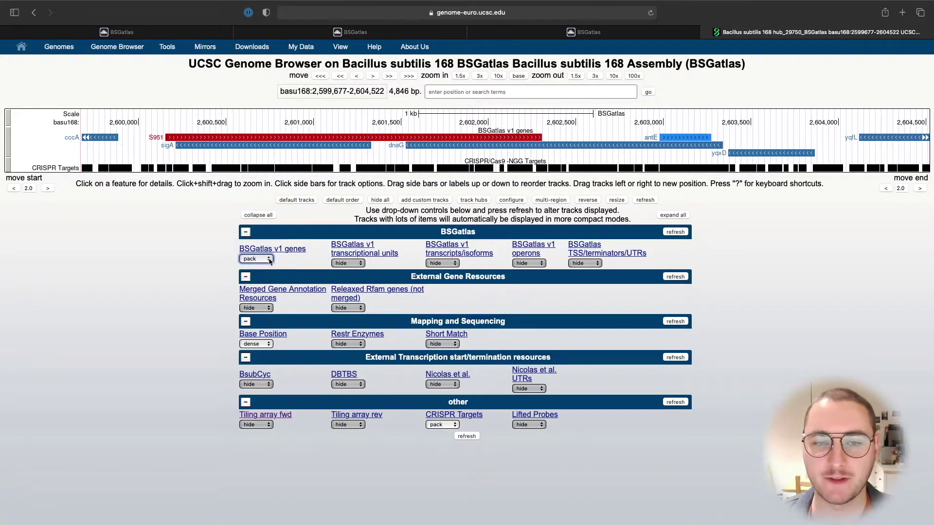
pyautogui.click(269, 261)
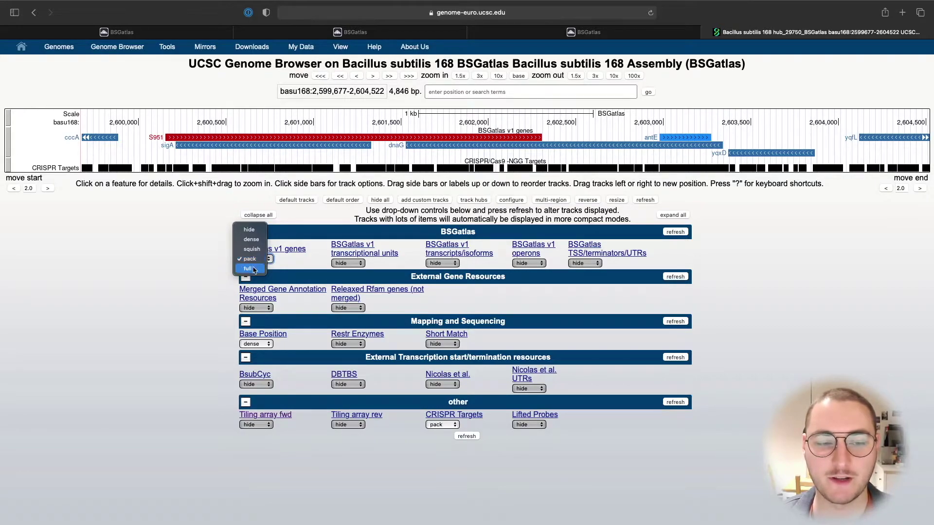
pyautogui.click(250, 269)
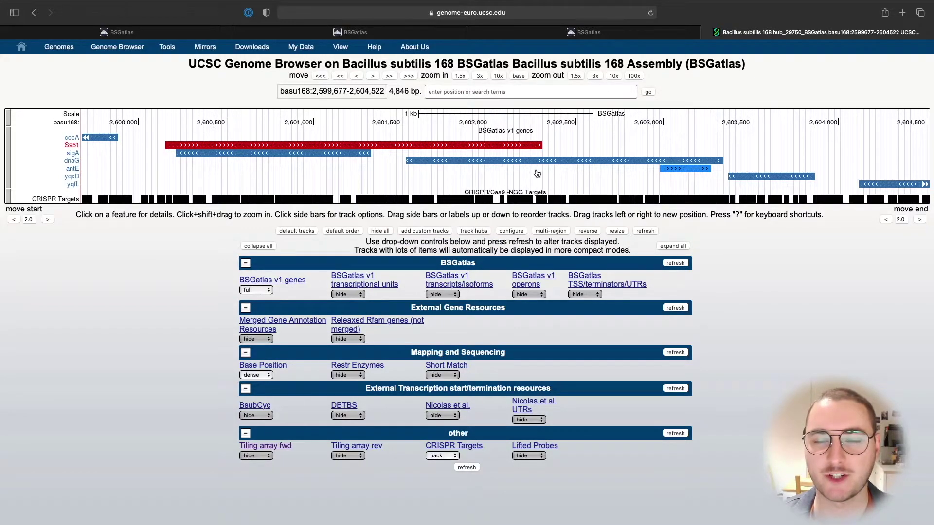
pyautogui.click(614, 76)
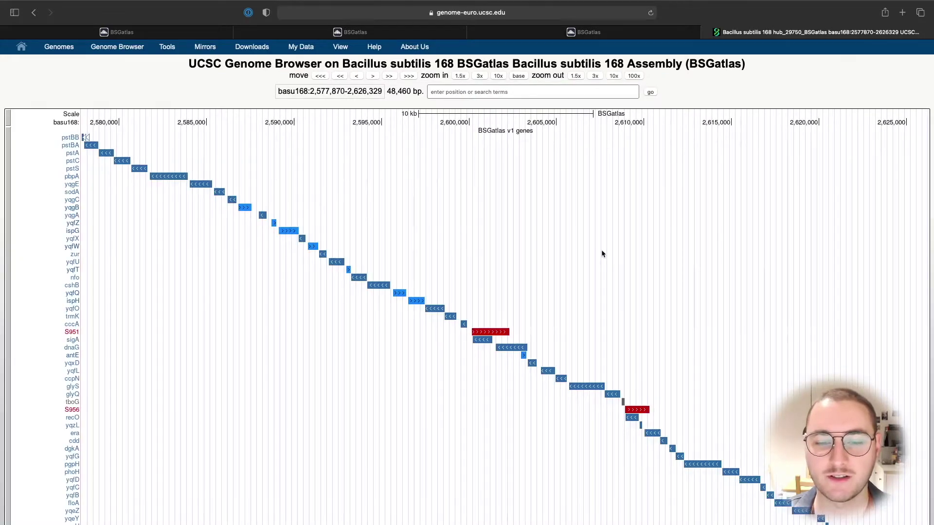
# Display the BSGatlas v1 genes track in squish mode and in dense mode, refreshing the browser view for each
pyautogui.scroll(-8, 602, 253)
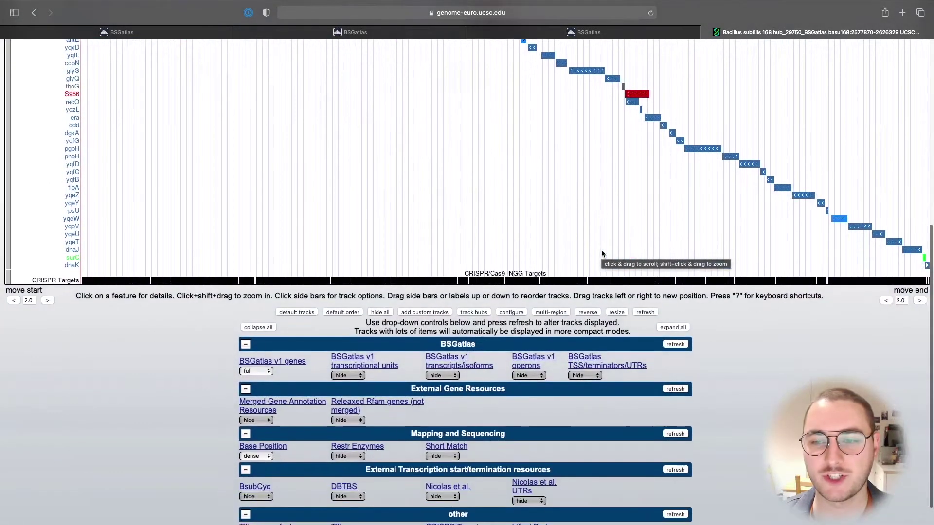
pyautogui.scroll(-1, 602, 249)
pyautogui.click(263, 347)
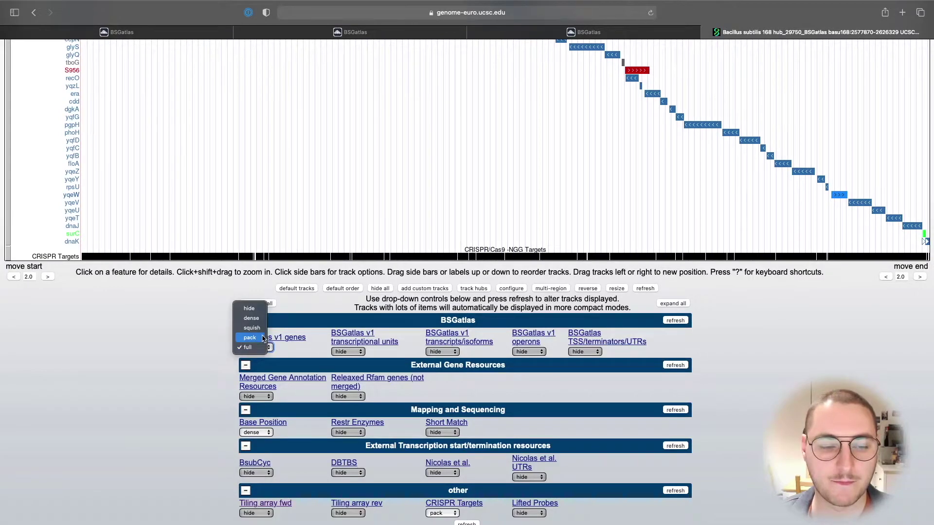
pyautogui.click(252, 329)
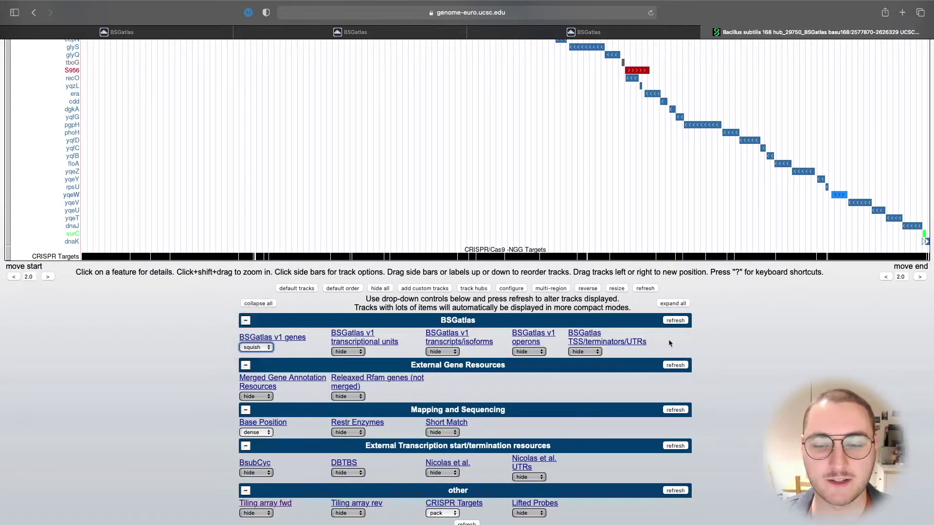
pyautogui.click(675, 321)
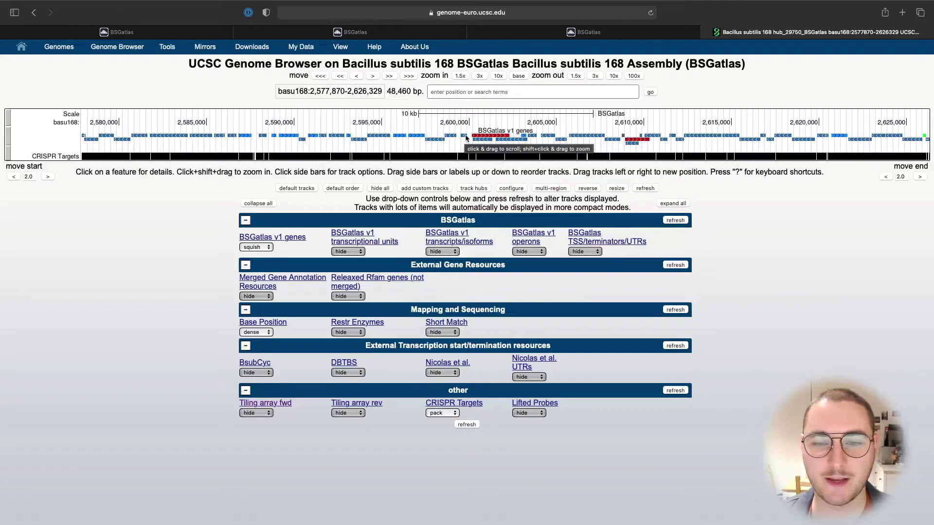
pyautogui.click(255, 247)
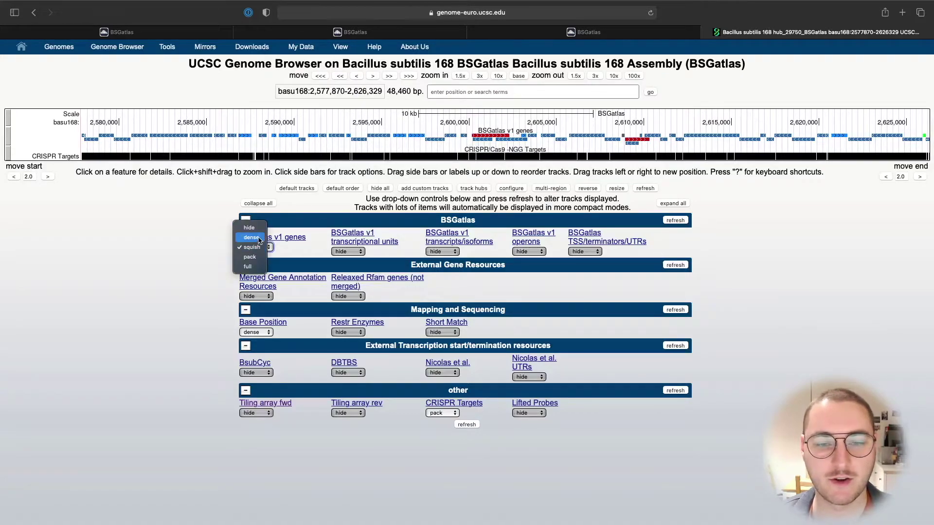
pyautogui.click(253, 237)
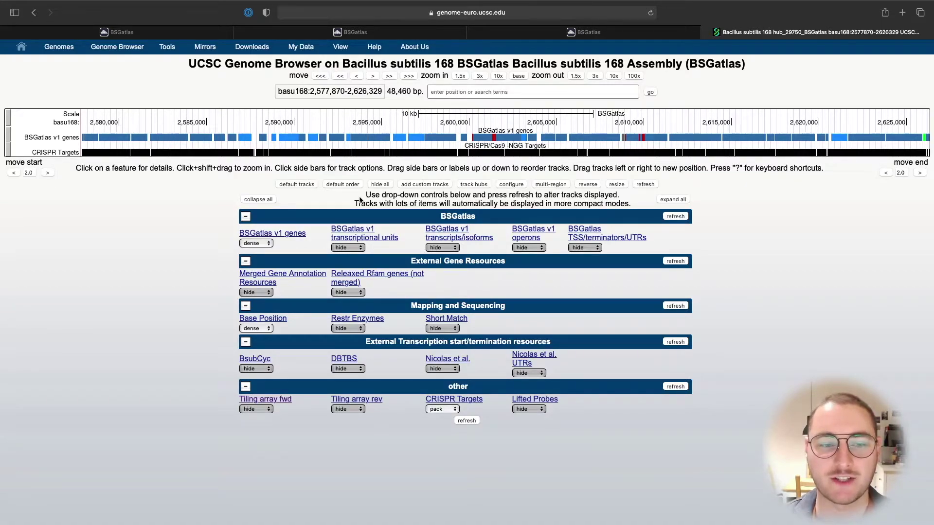
# Set BSGatlas v1 genes to pack and the v1 transcripts/isoforms and v1 operons tracks to squish, and refresh the display
pyautogui.click(266, 245)
pyautogui.click(259, 263)
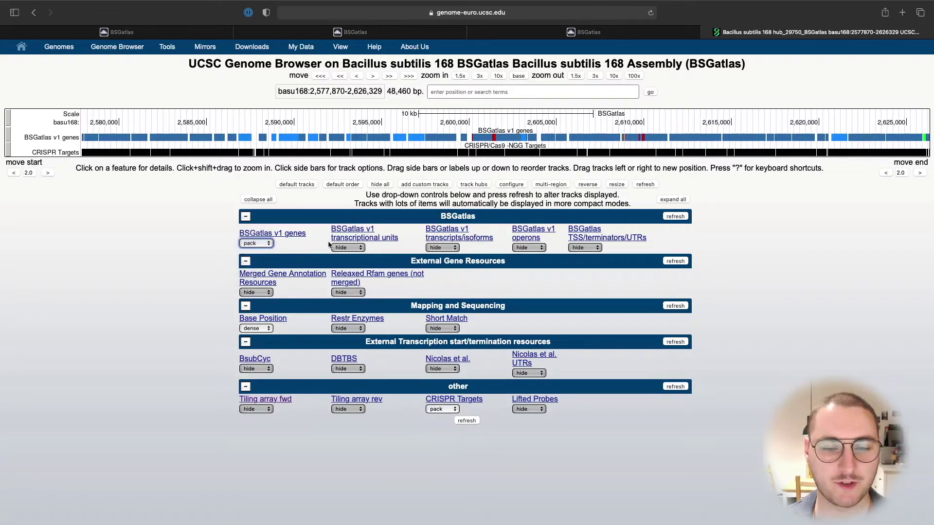
pyautogui.click(455, 249)
pyautogui.click(439, 267)
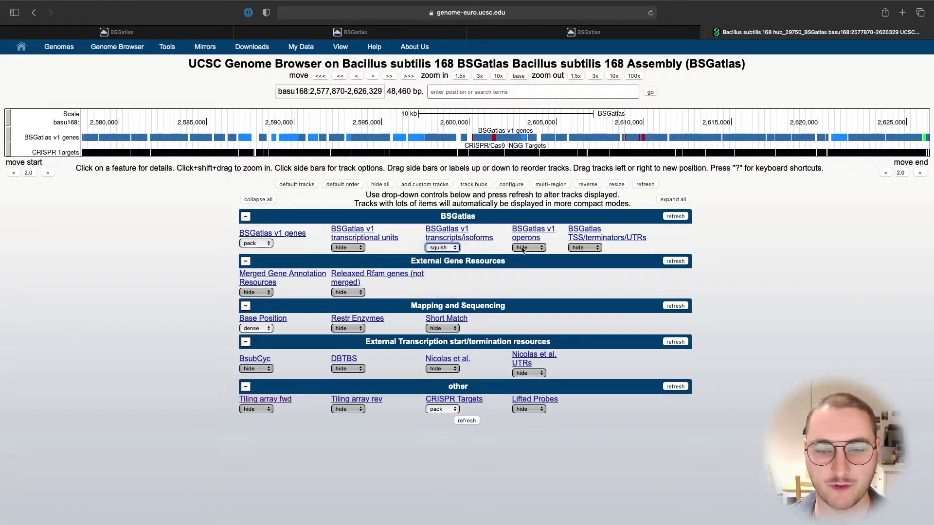
pyautogui.click(526, 248)
pyautogui.click(525, 267)
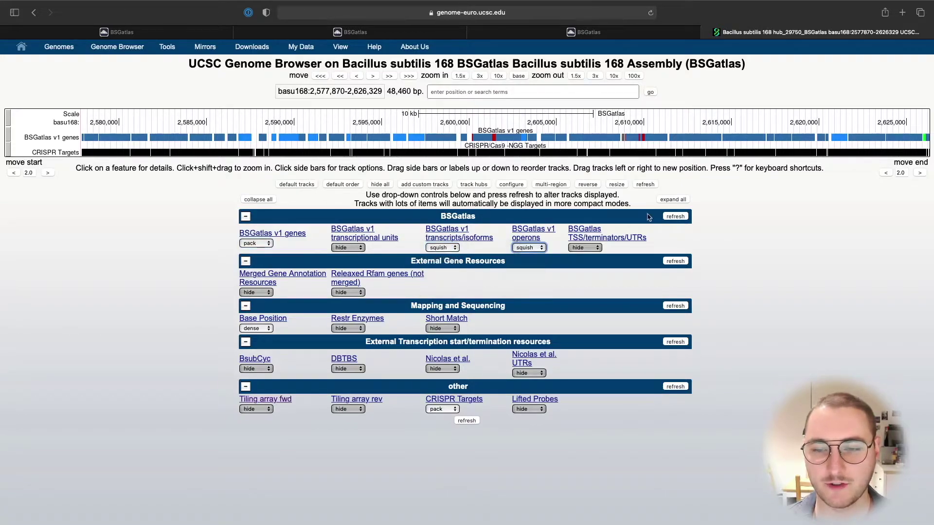
pyautogui.click(674, 216)
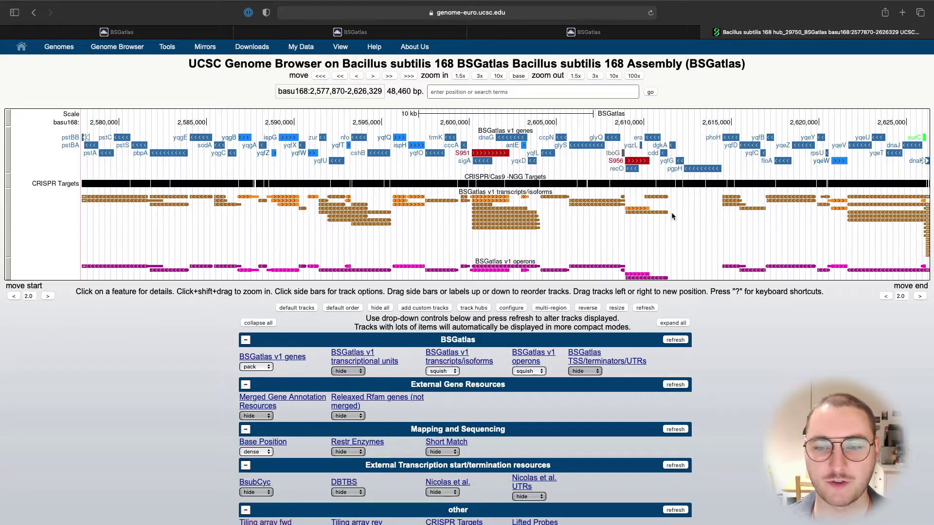
# Shift the view to basu168:2,580,203-2,628,662 and reorder the CRISPR Targets track below the BSGatlas v1 operons track
pyautogui.moveTo(641, 226); pyautogui.dragTo(584, 204)
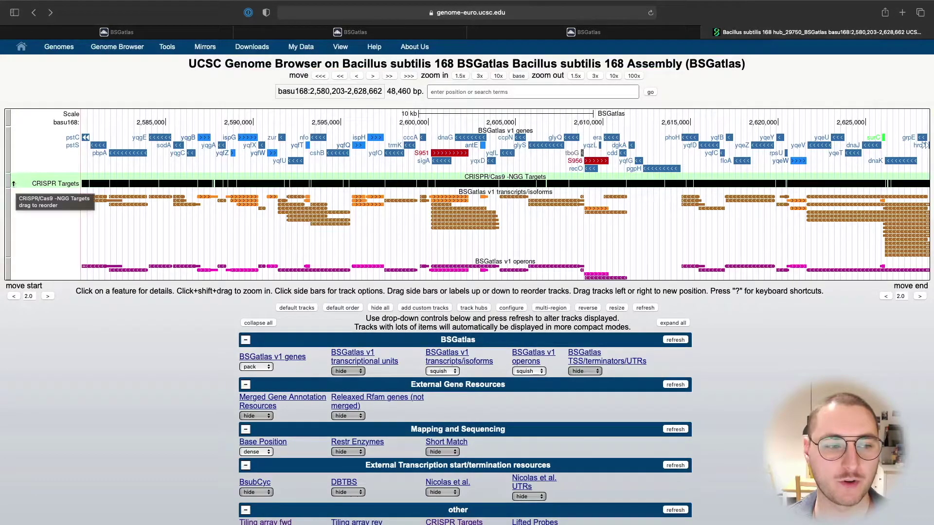
pyautogui.moveTo(9, 187); pyautogui.dragTo(7, 276)
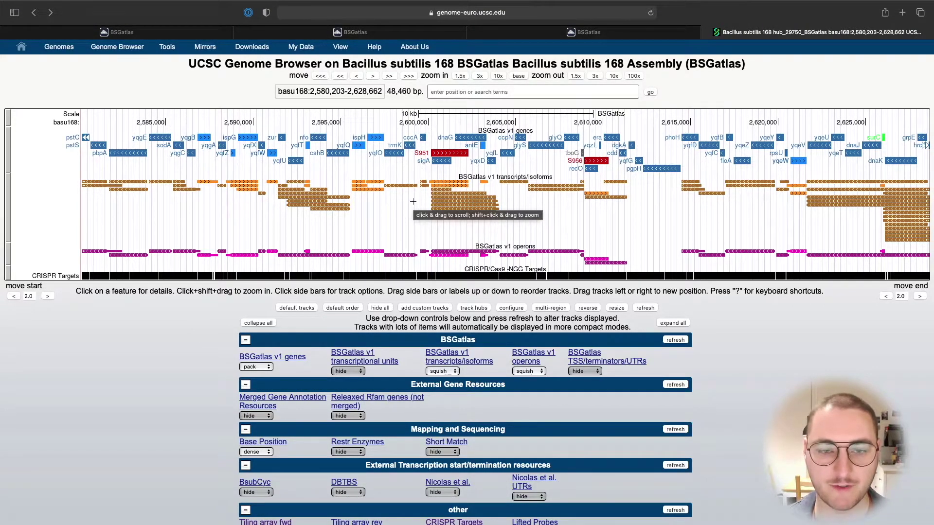
pyautogui.moveTo(413, 201); pyautogui.dragTo(448, 197)
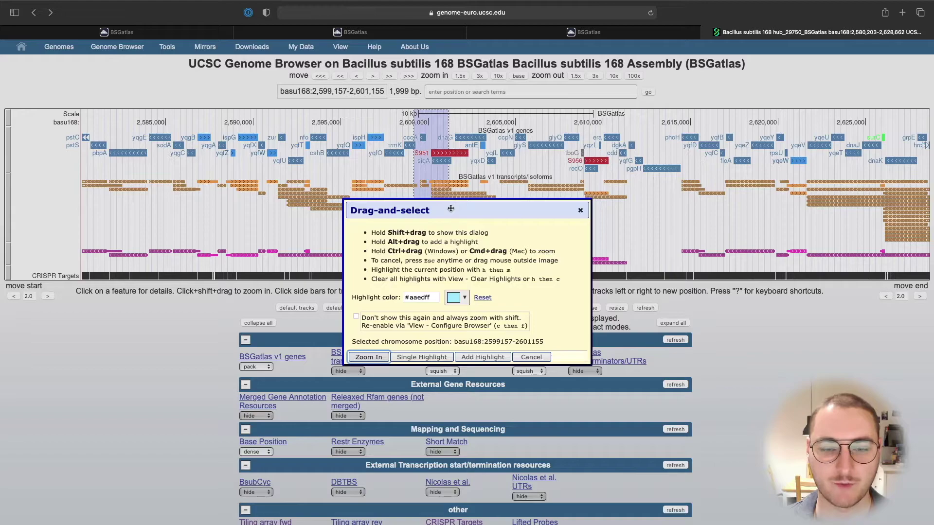
pyautogui.moveTo(451, 208); pyautogui.dragTo(508, 281)
pyautogui.click(531, 429)
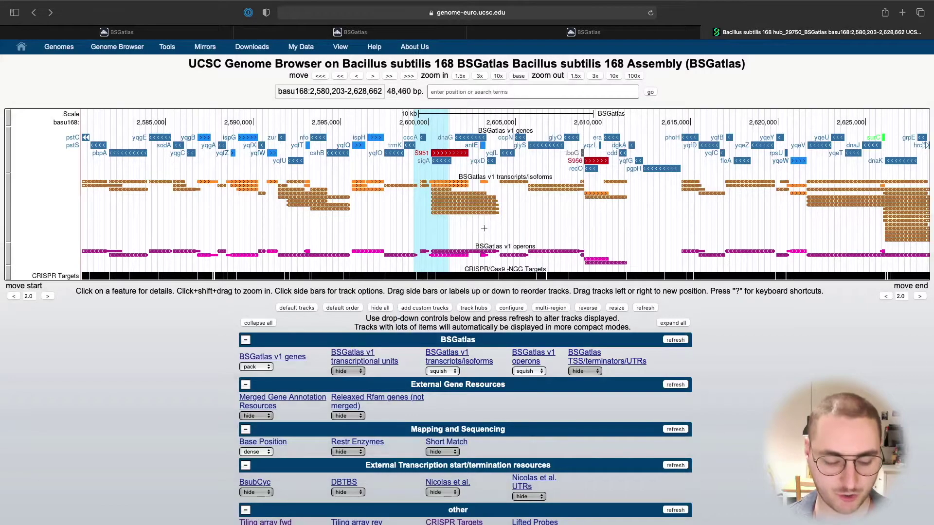
# Zoom in on the S951 and dnaG region at basu168:2,600,462-2,602,877 to show the individual CRISPR target sequences
pyautogui.moveTo(478, 229); pyautogui.dragTo(436, 228)
pyautogui.click(430, 198)
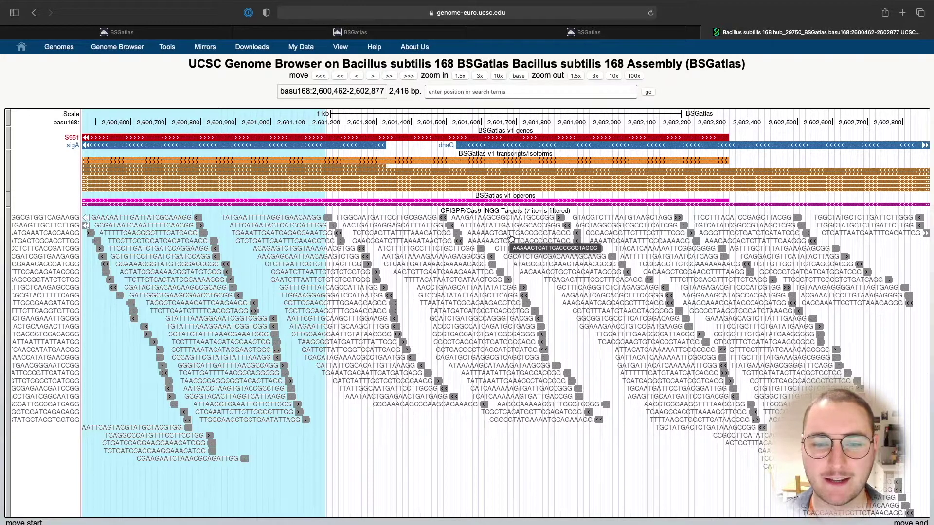
# Switch to the full-screen window on the neighbouring desktop
pyautogui.hotkey('ctrl', 'Left')
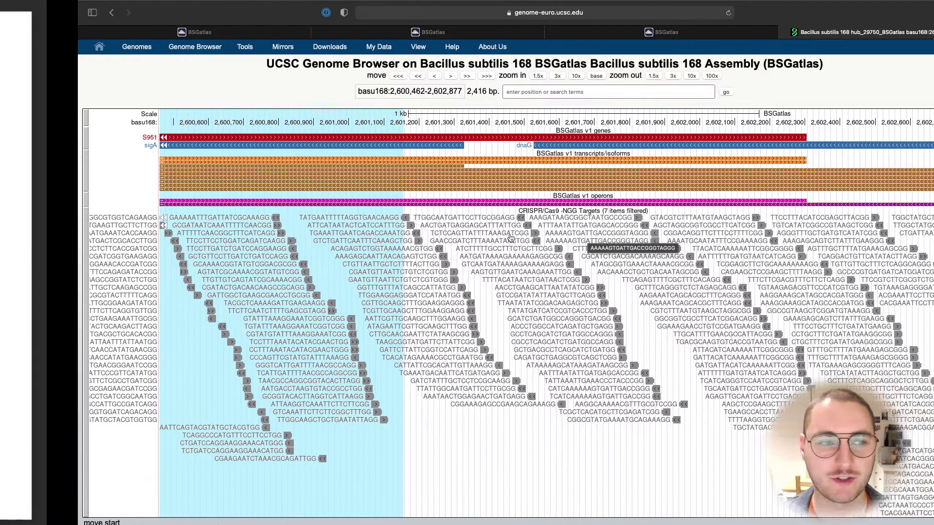